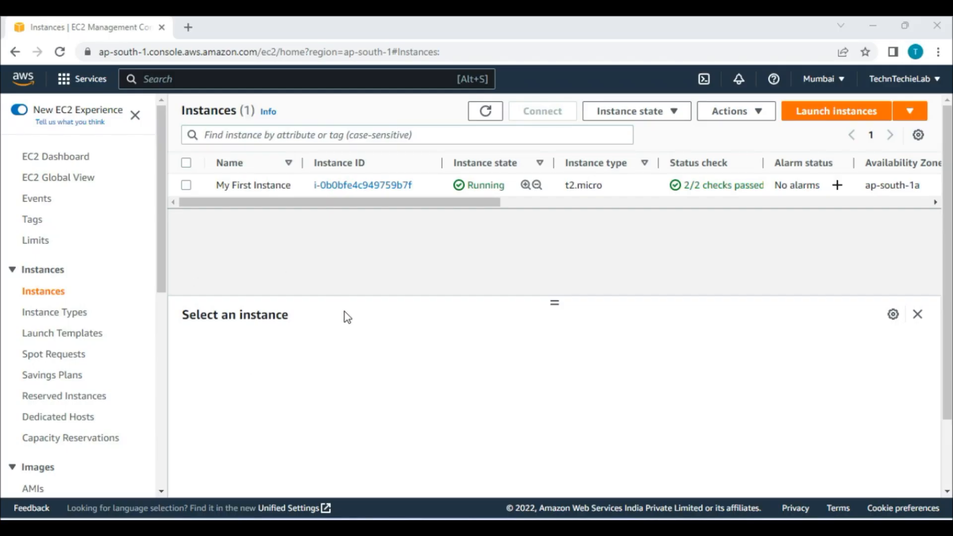
Select My First Instance, and open the Elastic Block Store volumes list to inspect its existing volume.
left_click(219, 194)
left_click_drag(449, 204, 400, 180)
scroll(70, 421, "down", 3)
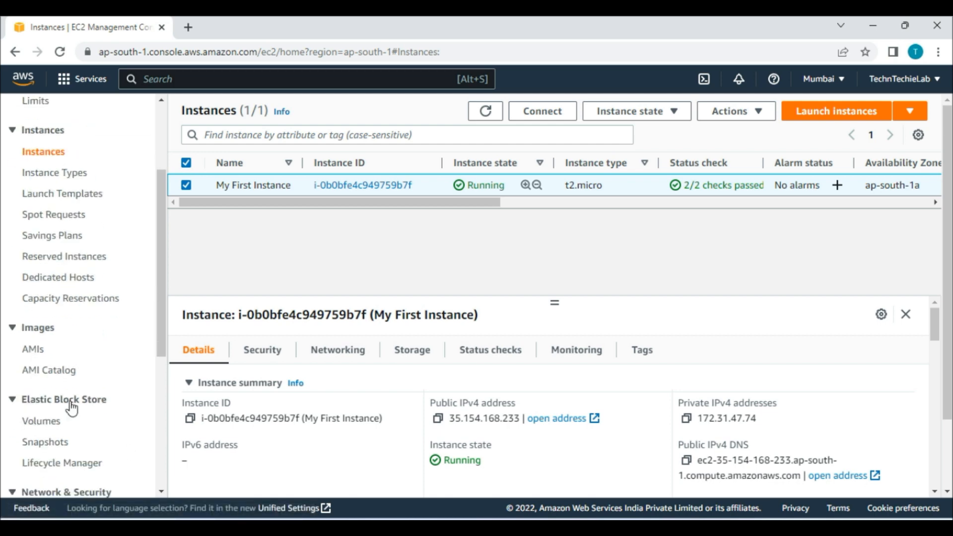
left_click(50, 422)
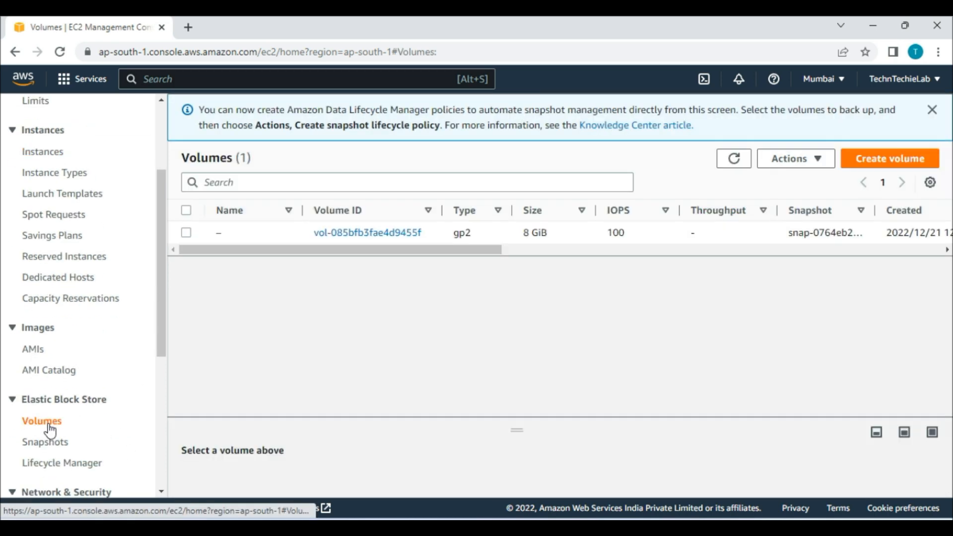
left_click(501, 234)
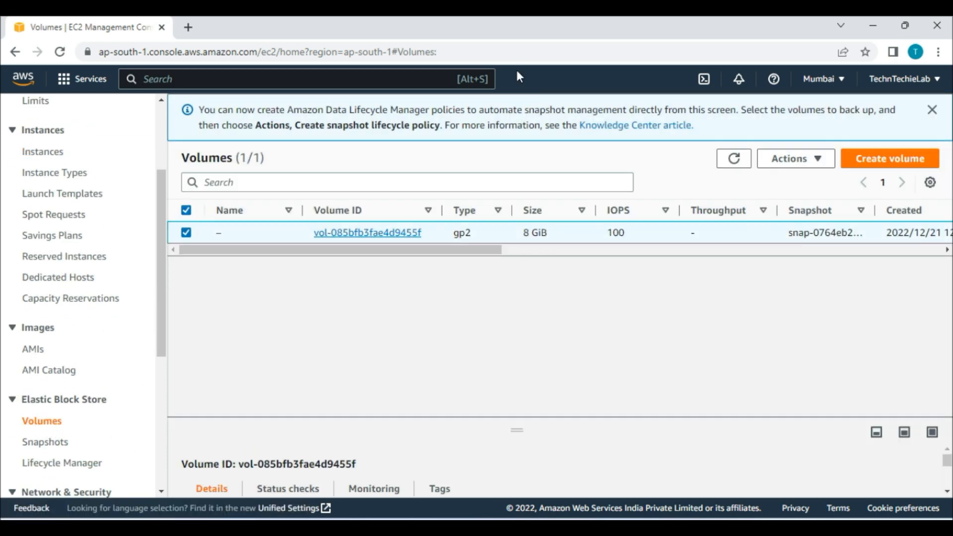
Begin a new General Purpose SSD (gp2) volume and set its size to 8 GiB.
left_click(883, 160)
scroll(367, 342, "down", 1)
scroll(214, 210, "down", 1)
left_click_drag(100, 198, 55, 206)
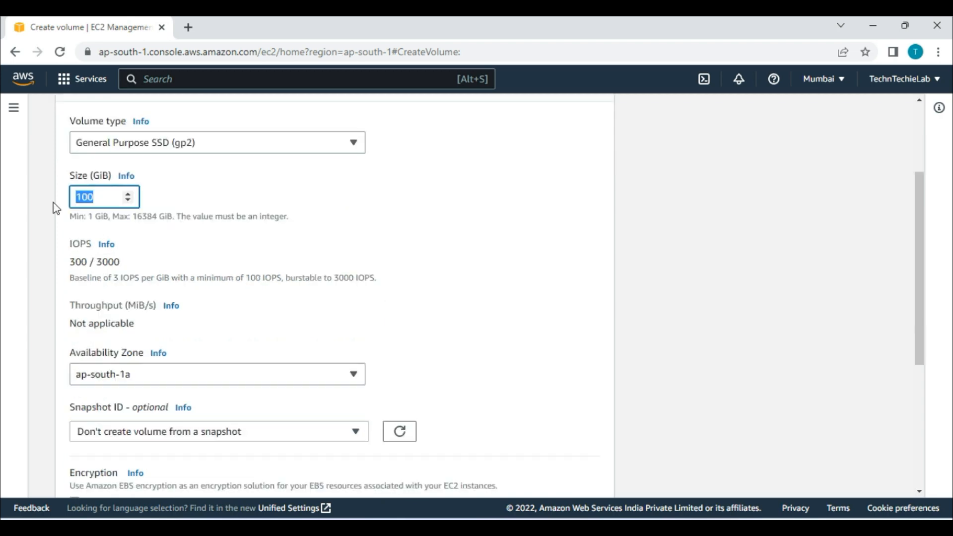
type("8")
scroll(473, 279, "down", 3)
scroll(258, 249, "up", 3)
scroll(258, 237, "down", 3)
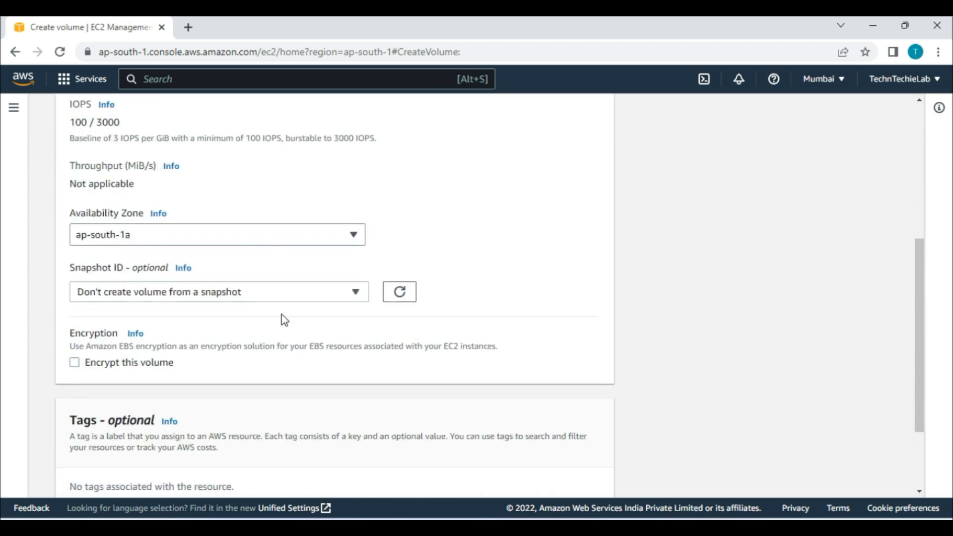
Create the volume in ap-south-1a without a source snapshot, leaving encryption off.
scroll(283, 318, "down", 2)
left_click(221, 226)
left_click(220, 226)
left_click(75, 294)
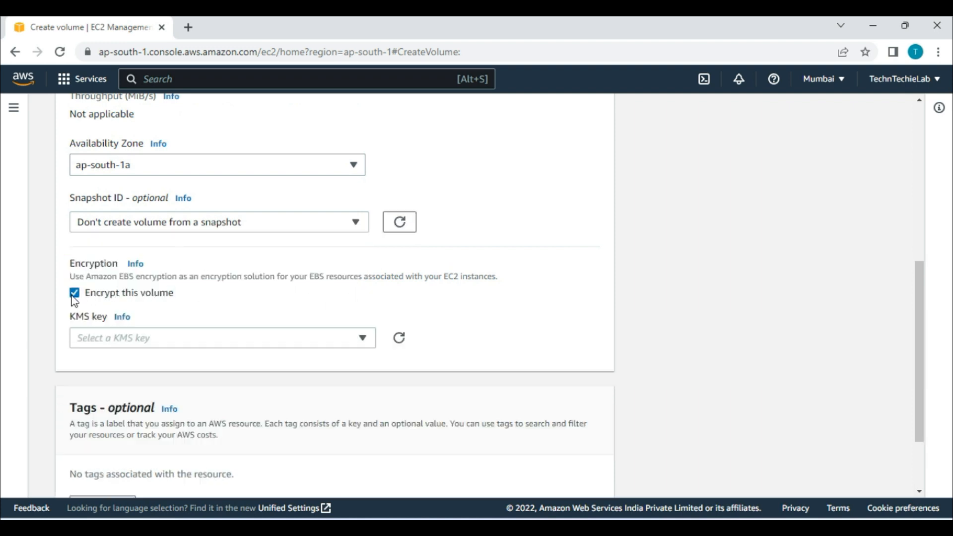
left_click(75, 294)
scroll(610, 253, "down", 2)
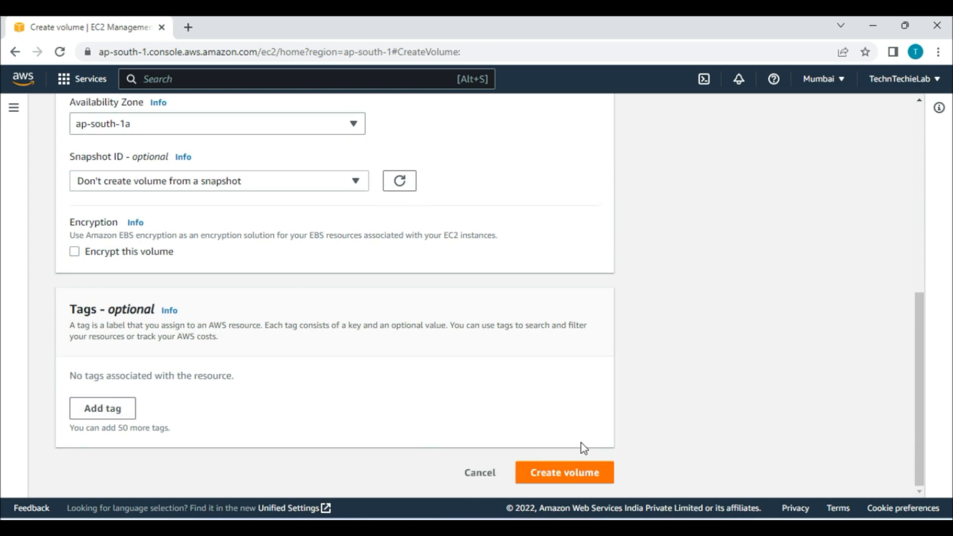
left_click(565, 476)
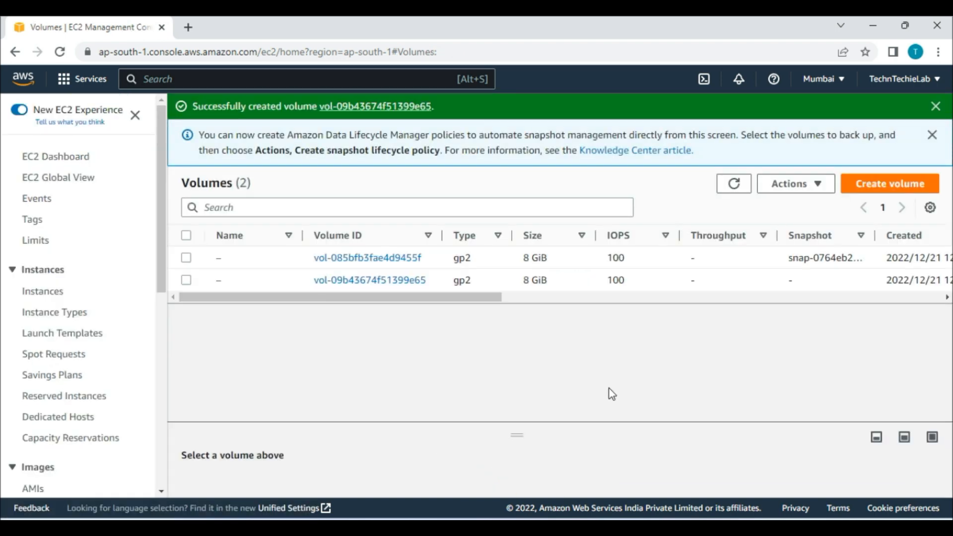
Check the new volume's state and encryption columns, refreshing the volumes list to update them.
left_click_drag(484, 300, 713, 286)
left_click_drag(614, 284, 677, 290)
left_click_drag(742, 299, 869, 290)
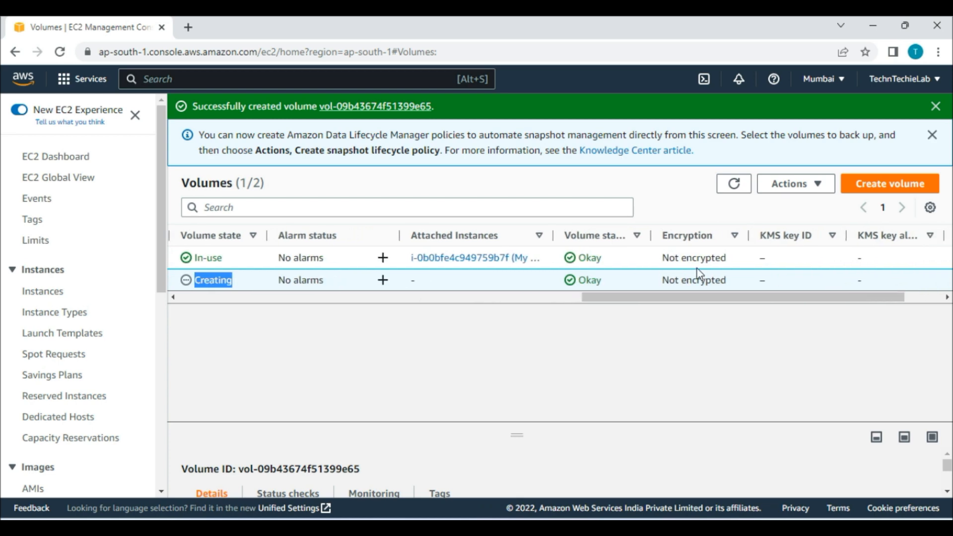
left_click_drag(741, 304, 505, 343)
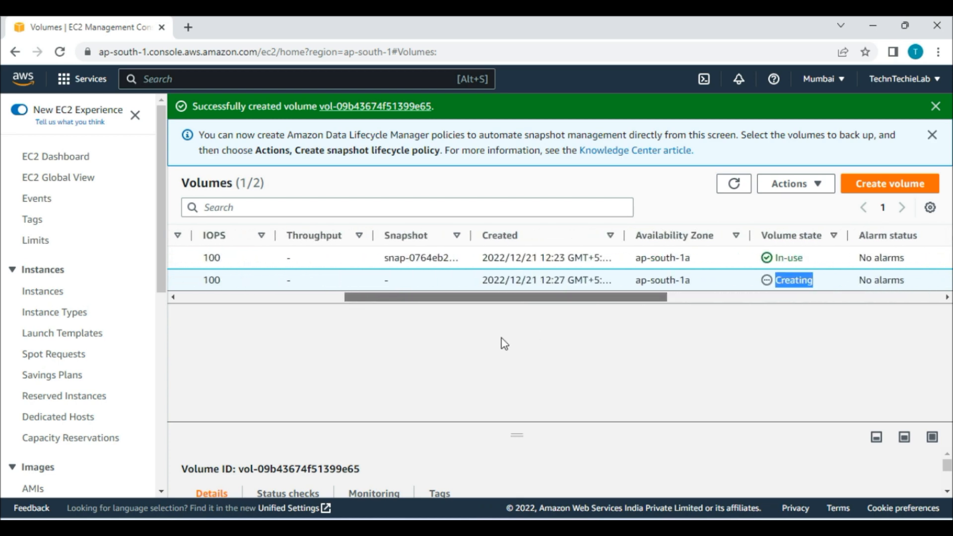
left_click(734, 187)
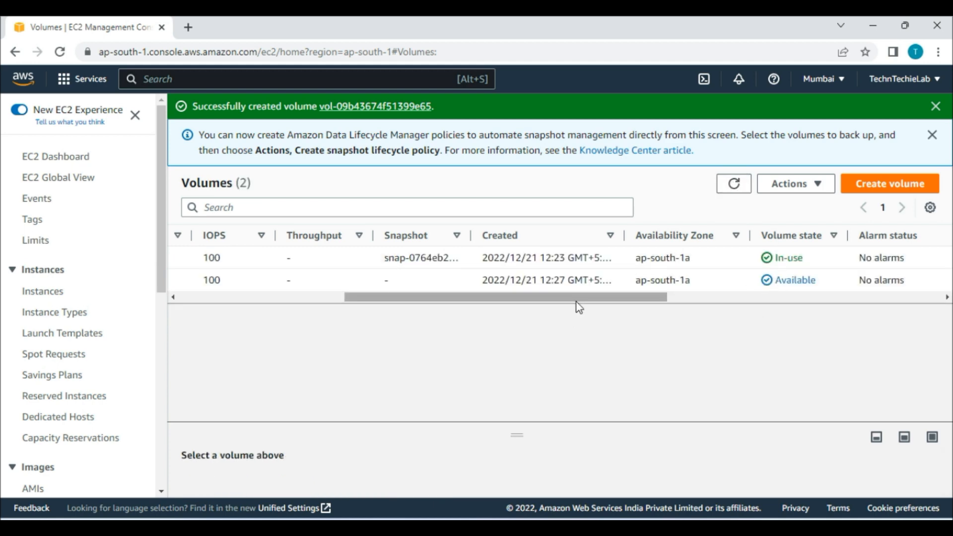
left_click_drag(576, 299, 404, 329)
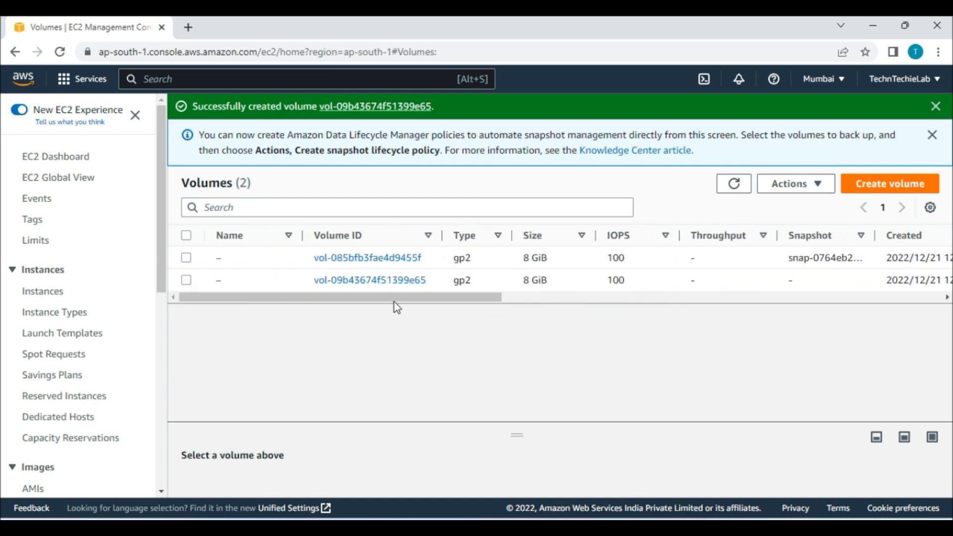
Open the details of the new volume without a source snapshot and check its encryption setting.
left_click(385, 287)
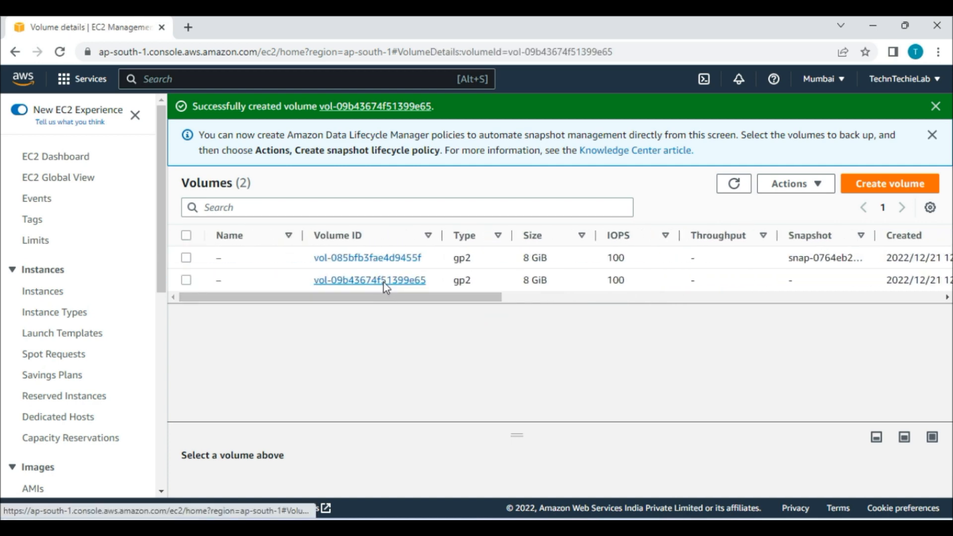
scroll(745, 360, "down", 3)
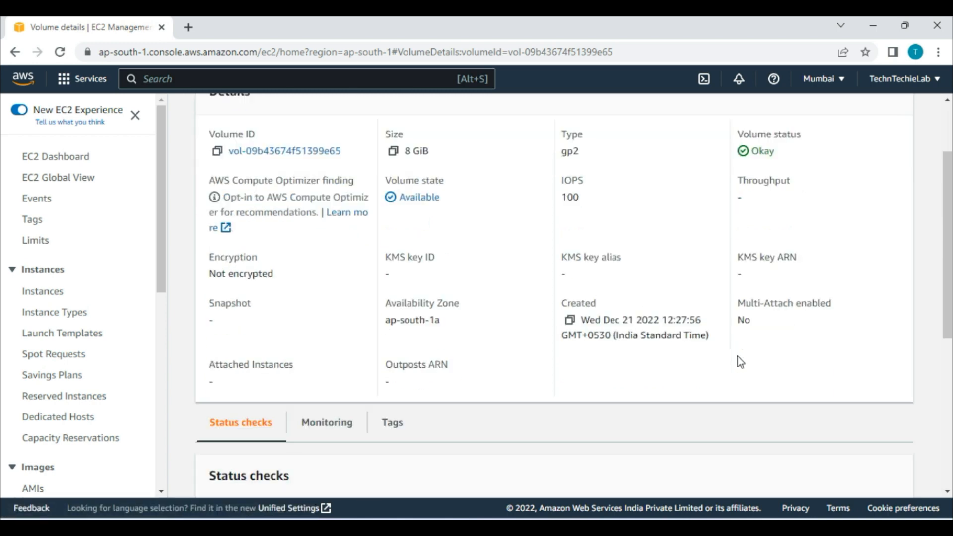
scroll(737, 337, "up", 3)
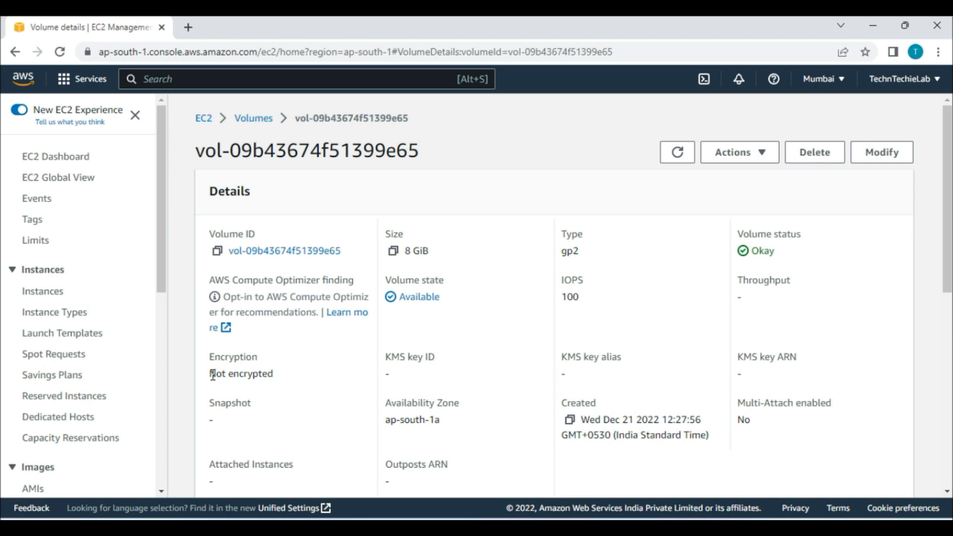
triple_click(296, 382)
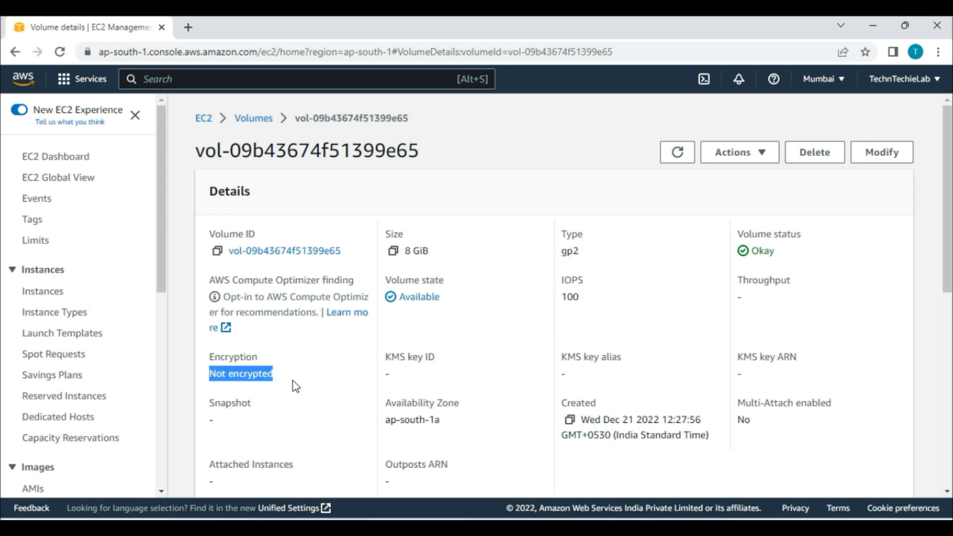
Create a snapshot of this unencrypted volume with the description "First Snapshot".
left_click(765, 153)
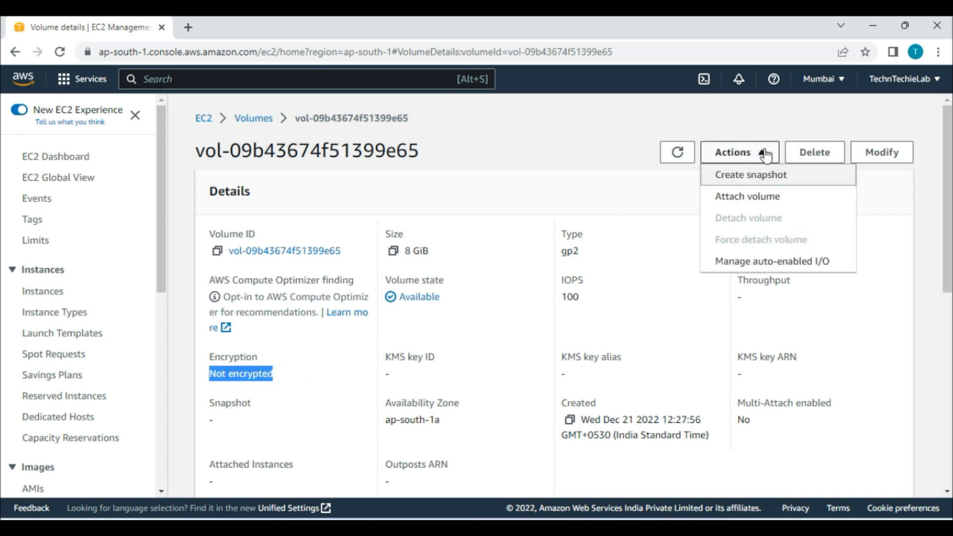
left_click(752, 174)
scroll(441, 330, "down", 2)
left_click(247, 267)
type("First Snaps")
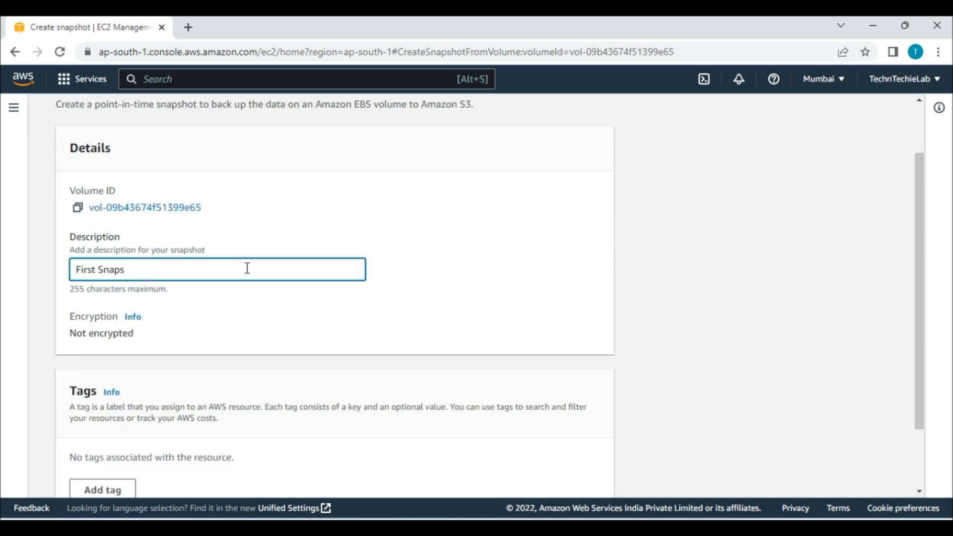
type("hot")
scroll(246, 271, "down", 2)
left_click_drag(70, 251, 151, 252)
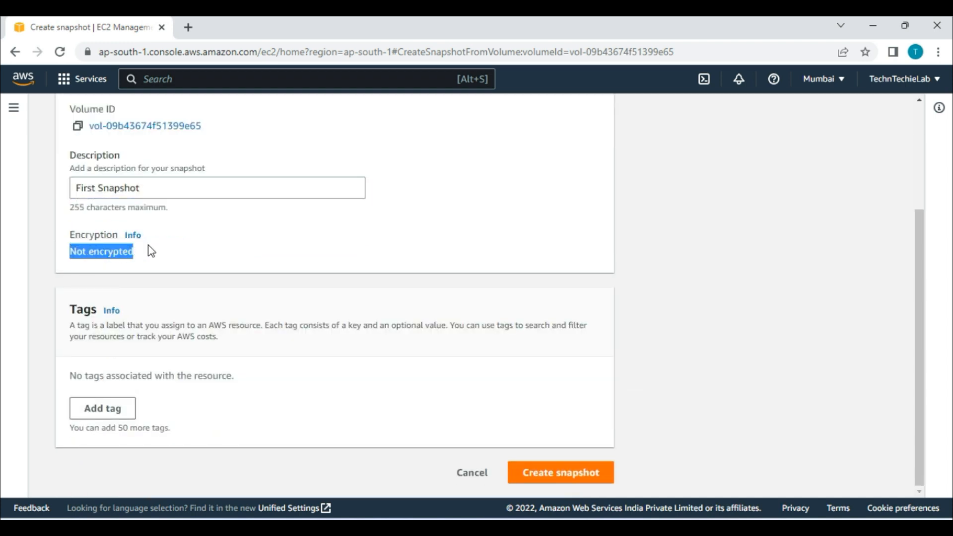
scroll(305, 135, "up", 3)
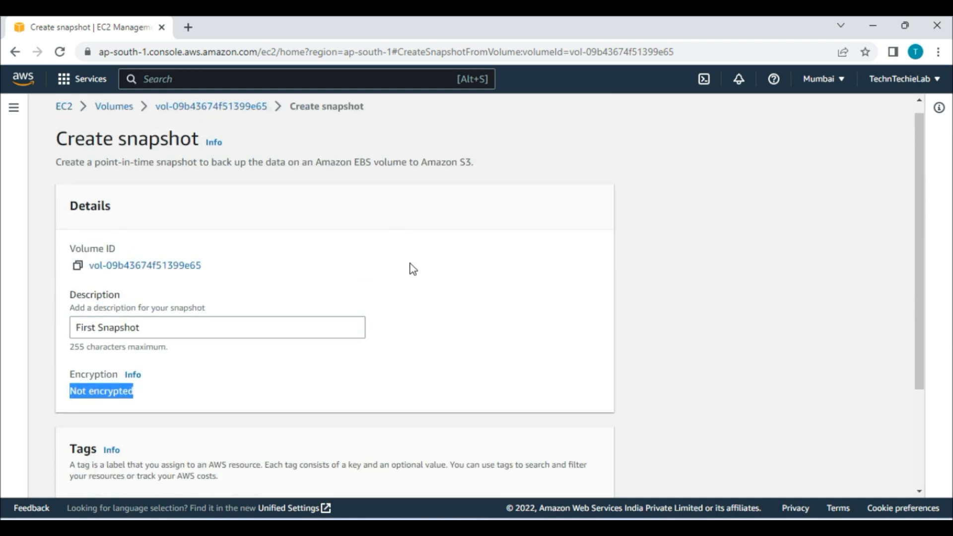
scroll(418, 260, "down", 3)
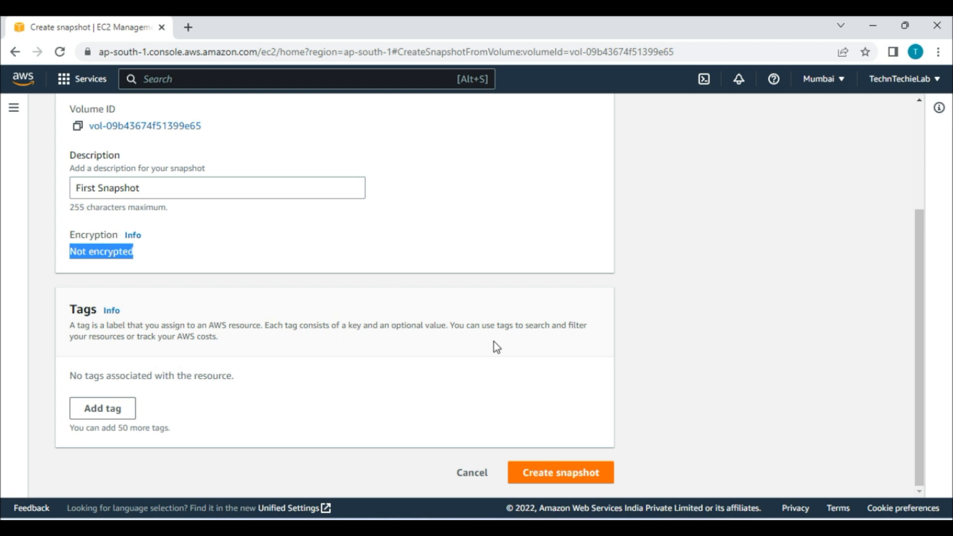
left_click(582, 477)
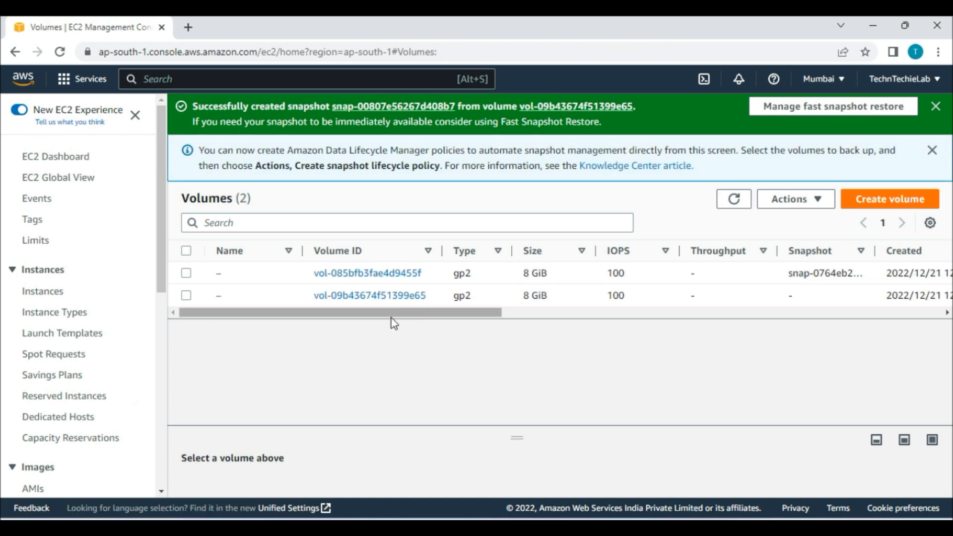
Name the new snapshot "First Snapshot" in the snapshots list and check its encryption status.
scroll(85, 377, "down", 4)
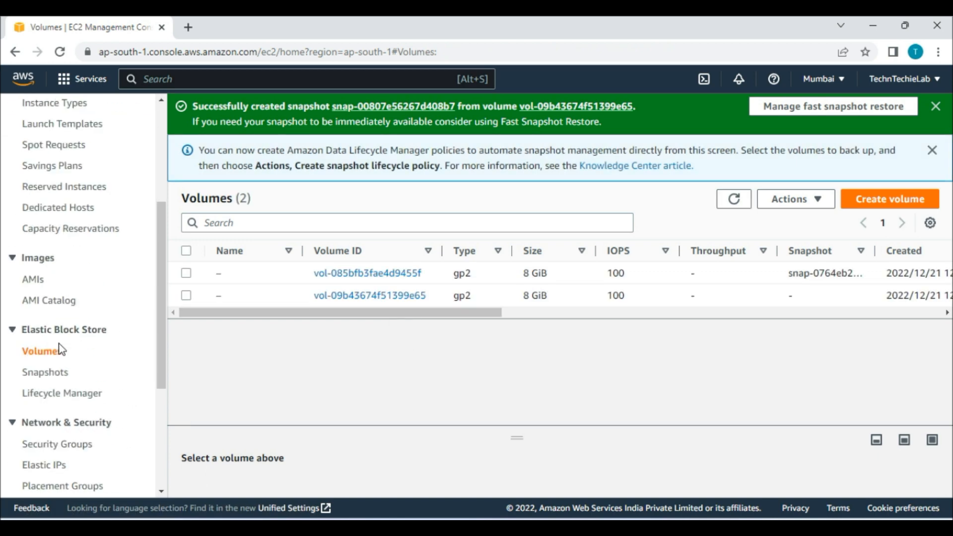
left_click(45, 371)
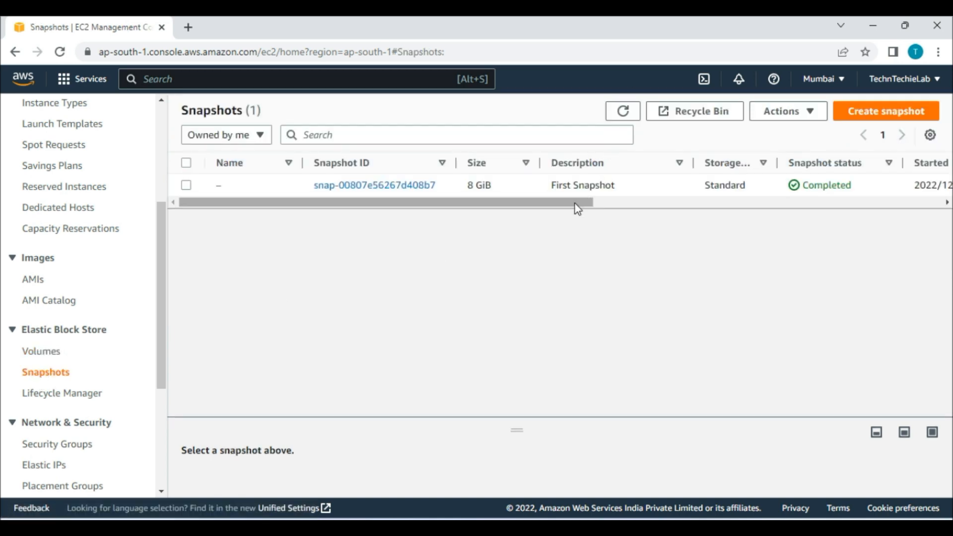
left_click(231, 186)
type("First Snapshot")
key("Return")
left_click_drag(579, 203, 811, 204)
triple_click(808, 186)
Set up a copy of First Snapshot in the ap-south-1 region with encryption enabled.
left_click(804, 113)
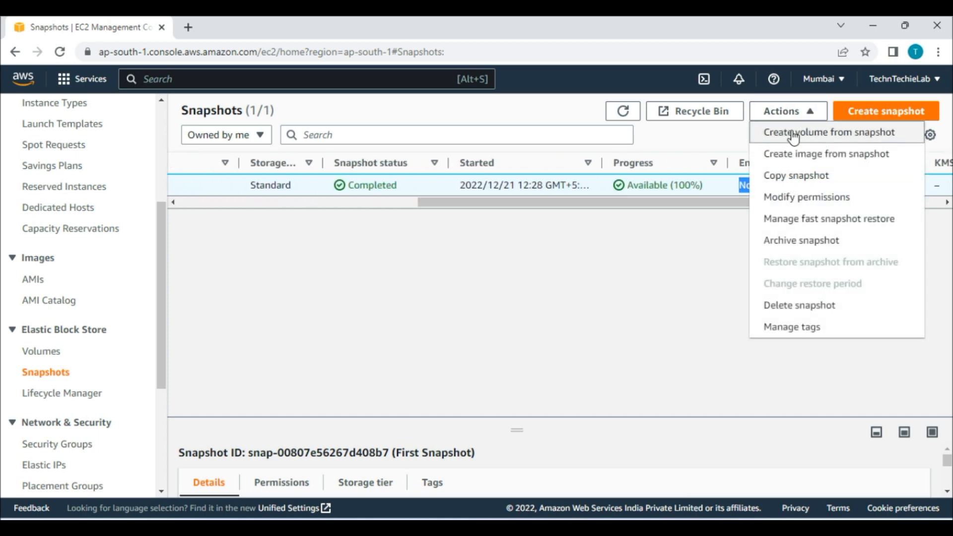
left_click(803, 183)
scroll(544, 339, "down", 2)
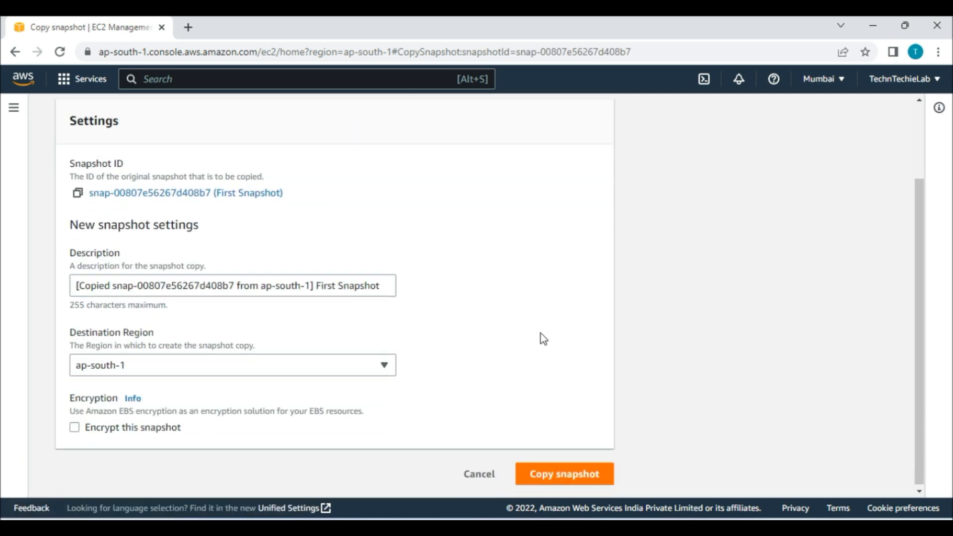
scroll(544, 340, "up", 2)
scroll(318, 308, "down", 2)
scroll(318, 308, "down", 1)
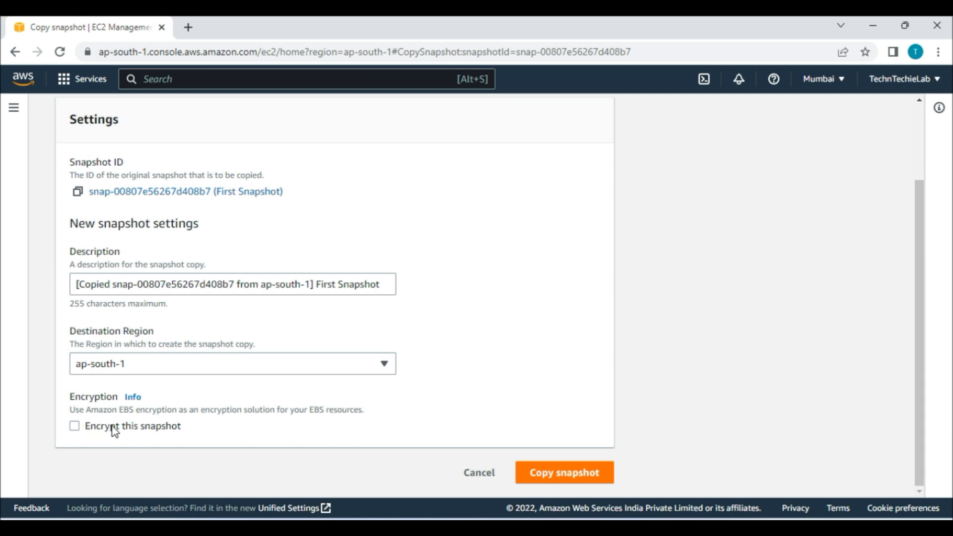
left_click(75, 426)
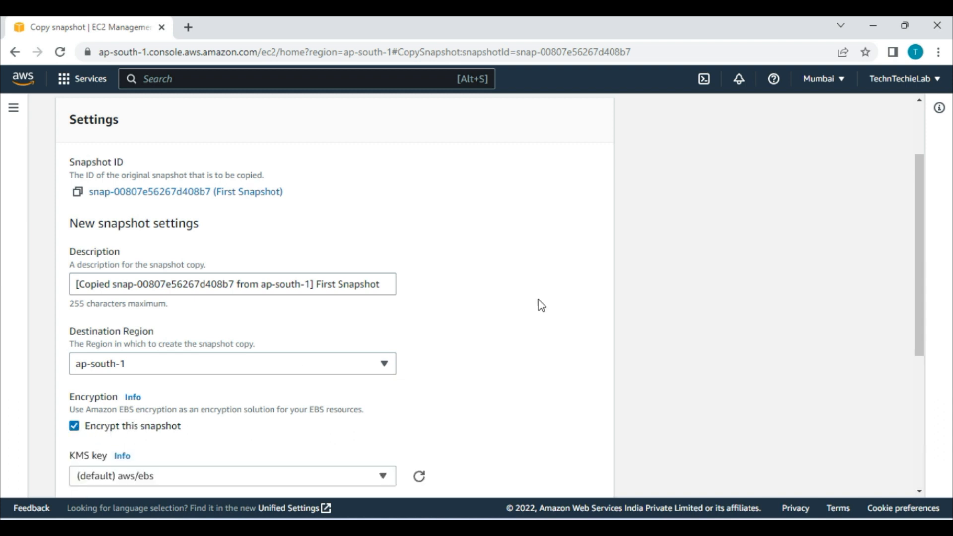
Keep the default aws/ebs KMS key, create the snapshot copy and refresh the snapshots list.
scroll(594, 293, "down", 4)
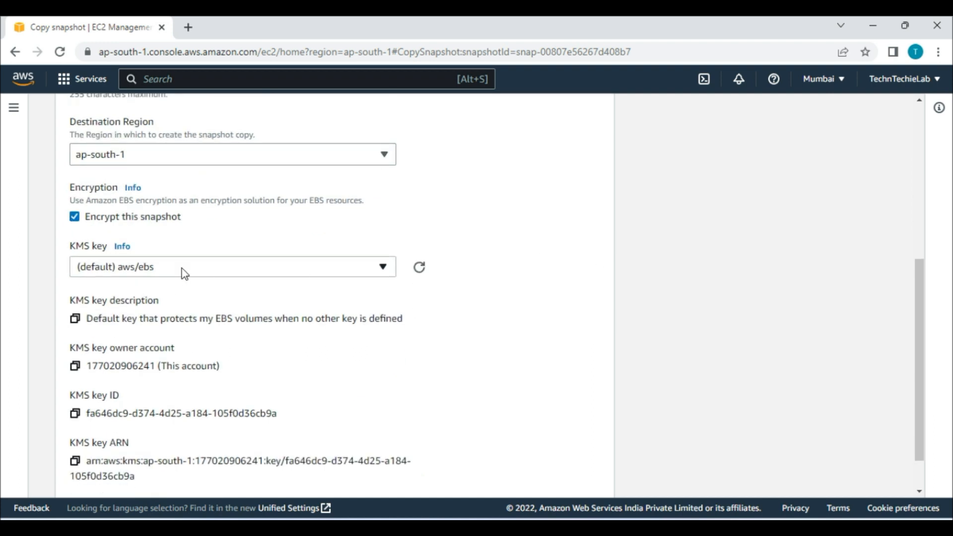
left_click(217, 263)
left_click(213, 273)
scroll(379, 348, "down", 1)
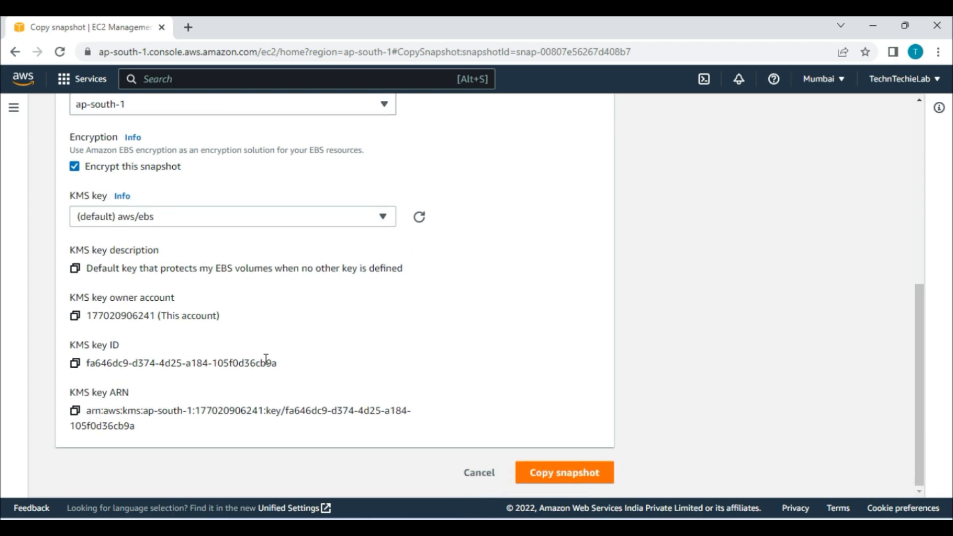
left_click(585, 472)
left_click(624, 144)
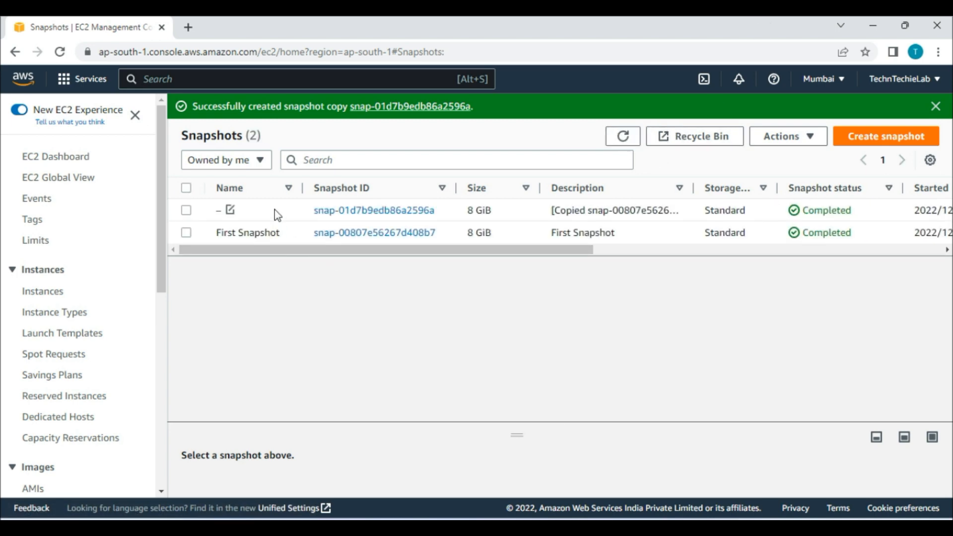
Select the unnamed snapshot copy and check its encryption status.
left_click(293, 214)
left_click_drag(497, 251, 717, 211)
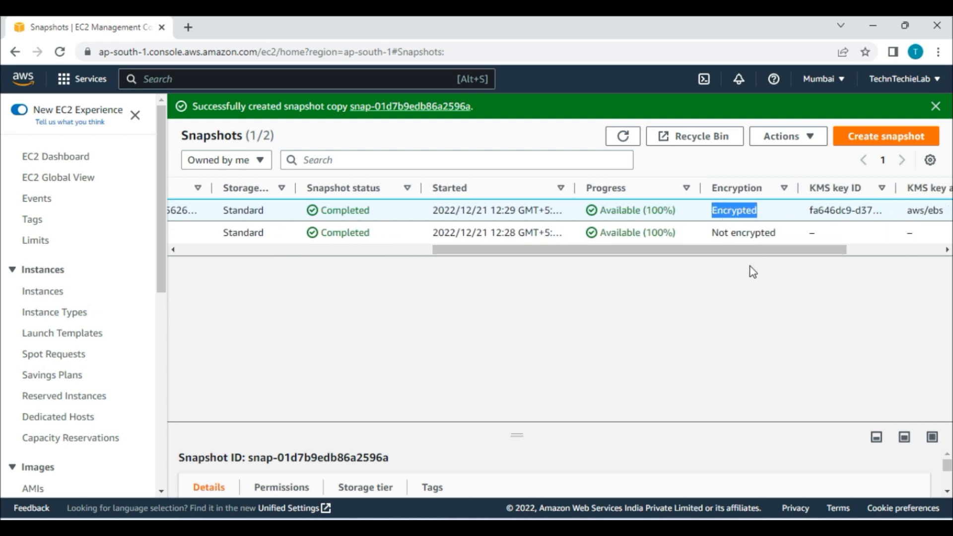
left_click_drag(753, 255, 449, 292)
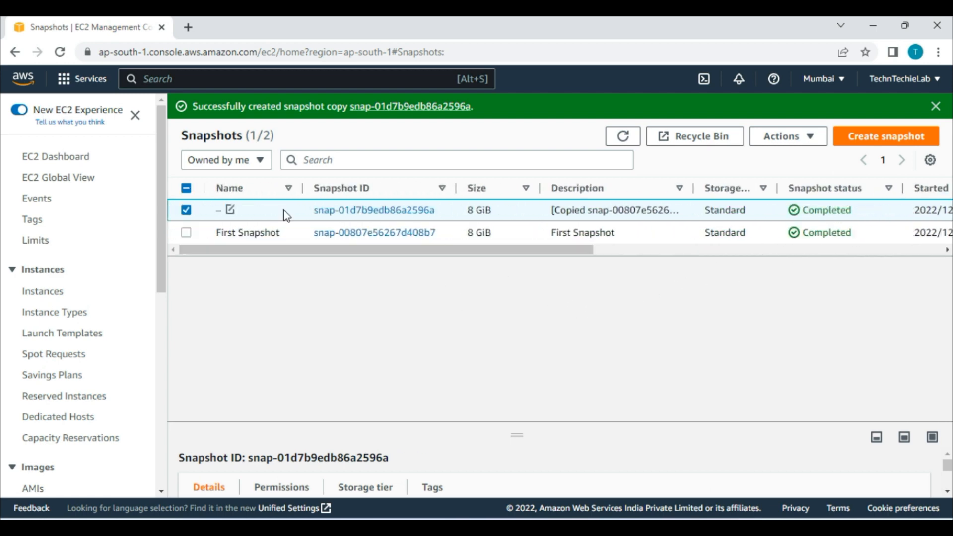
Create a gp2 volume from the encrypted snapshot copy in ap-south-1a, keeping the default aws/ebs KMS key.
left_click(801, 141)
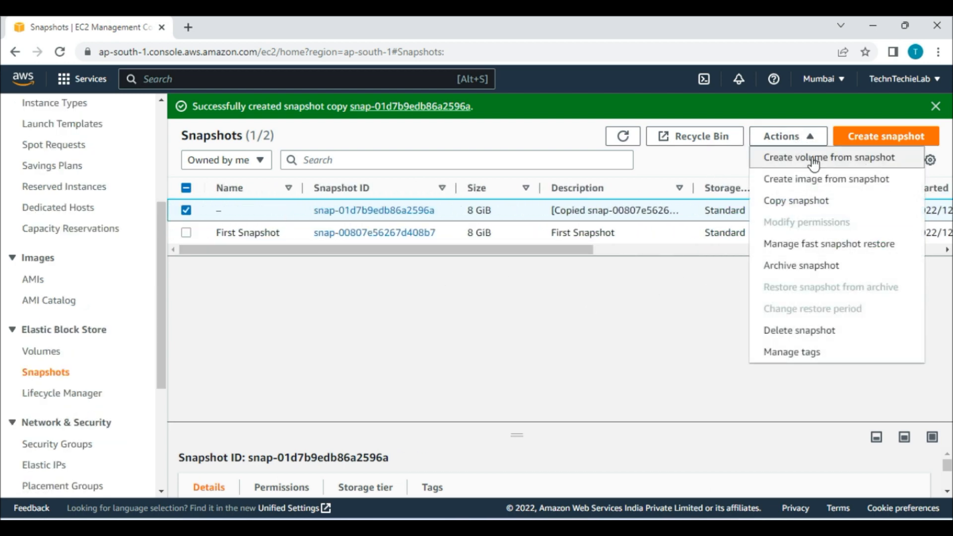
left_click(841, 158)
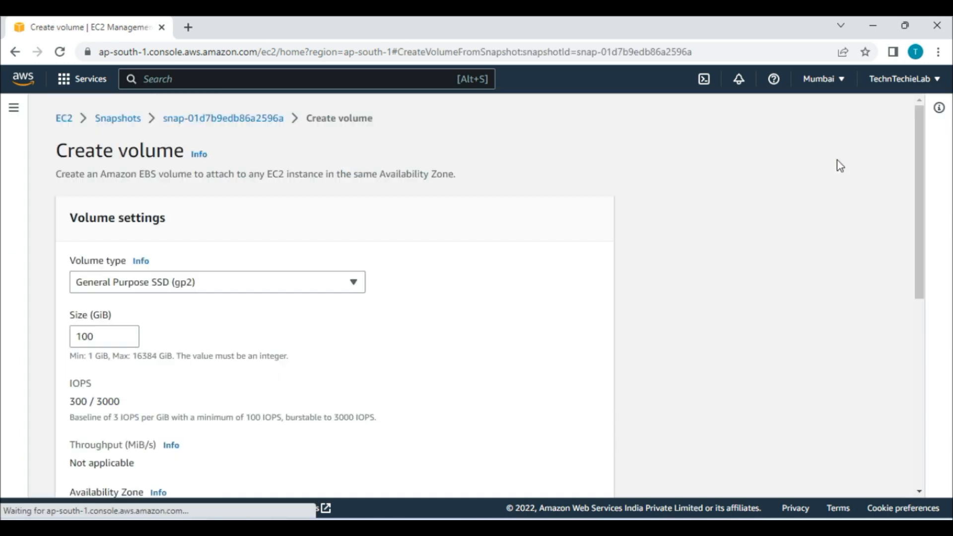
scroll(501, 324, "down", 3)
scroll(228, 319, "down", 4)
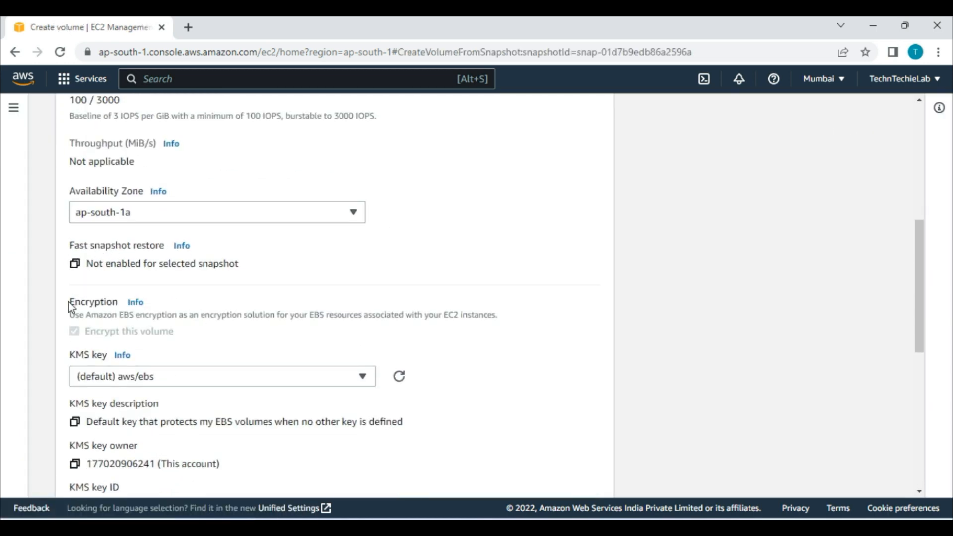
left_click_drag(70, 308, 115, 299)
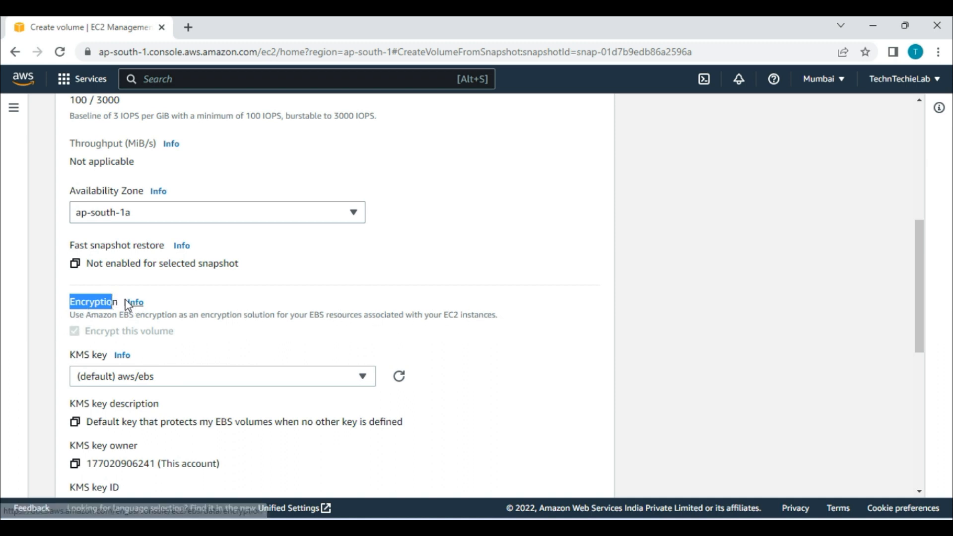
scroll(470, 331, "down", 1)
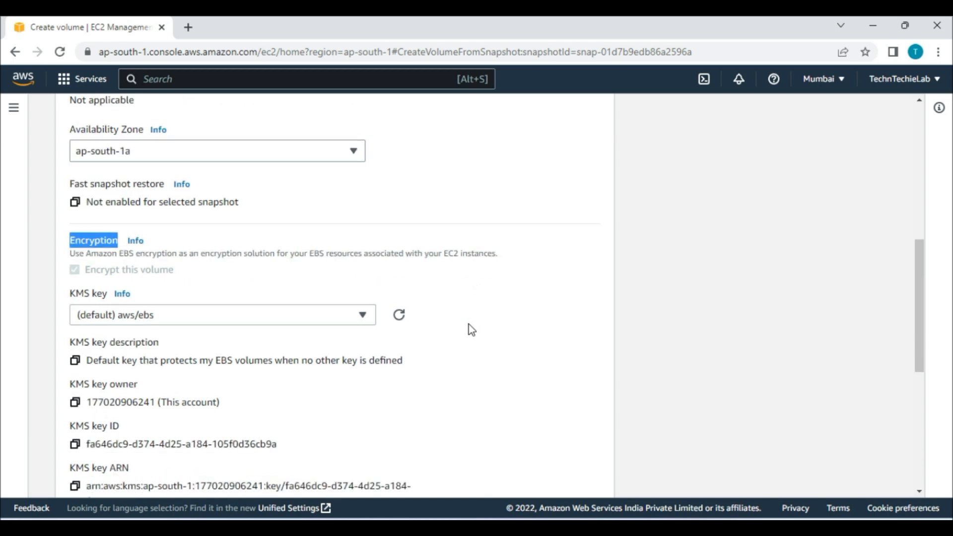
left_click(171, 306)
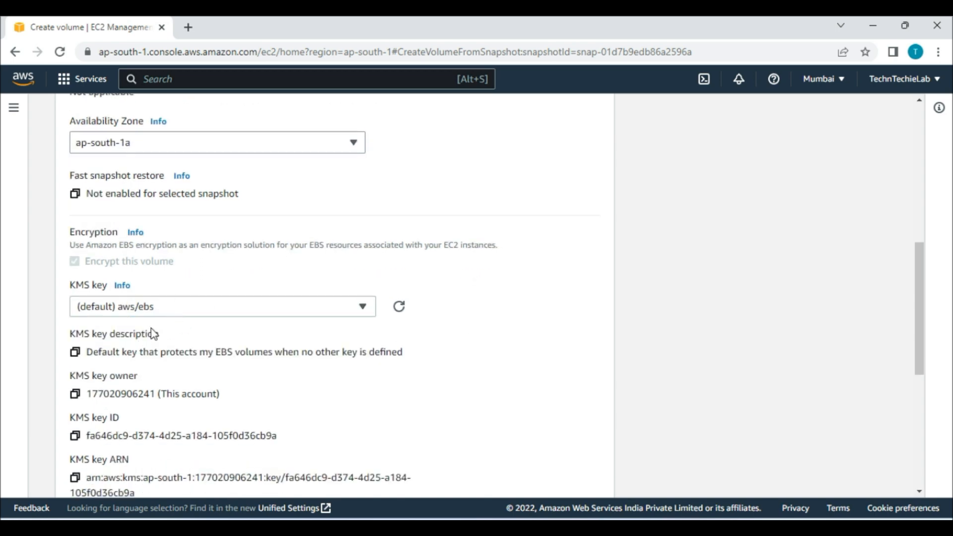
scroll(482, 339, "down", 7)
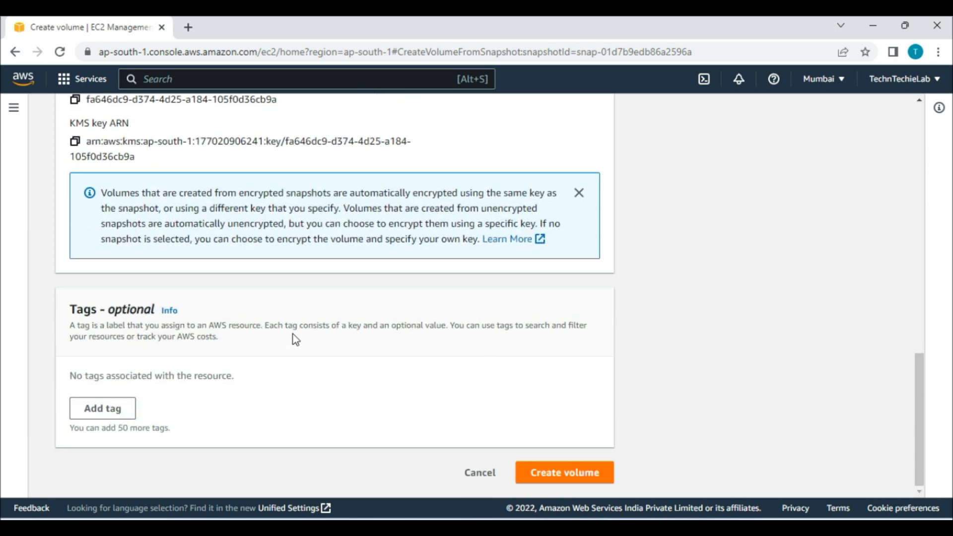
left_click(557, 474)
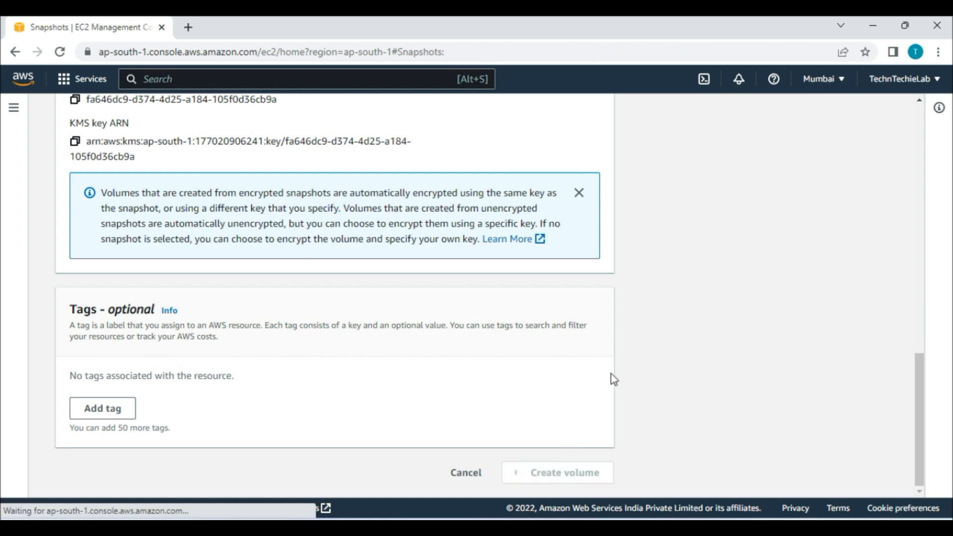
Open the EBS volumes list and examine the details of the newly created volume.
scroll(4, 357, "down", 4)
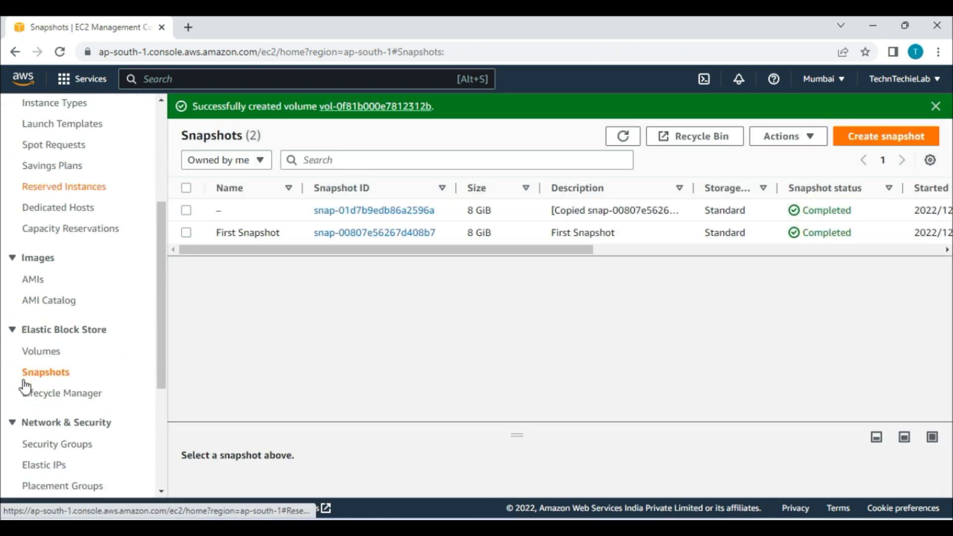
left_click(48, 352)
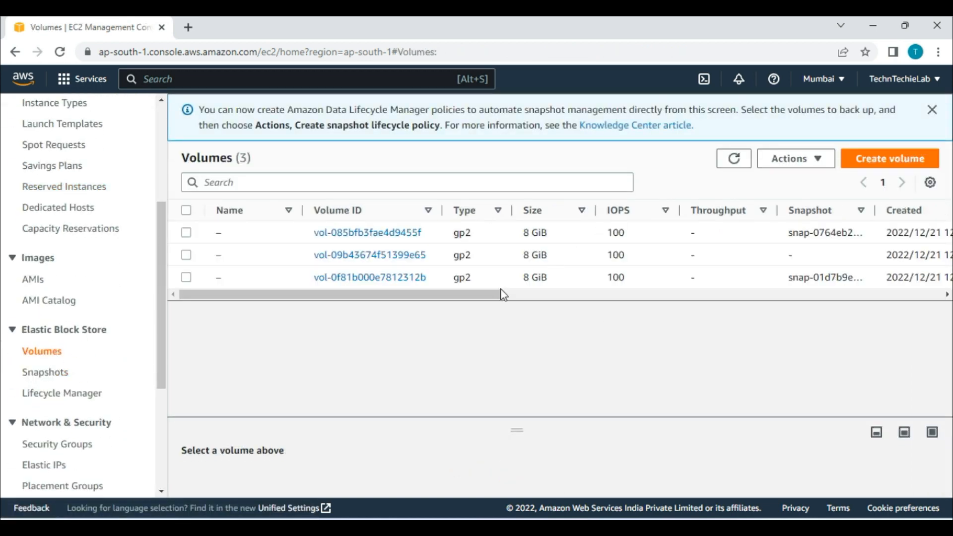
left_click_drag(472, 294, 436, 298)
Select the two volumes not in use and delete them, entering "delete" as confirmation.
left_click(186, 255)
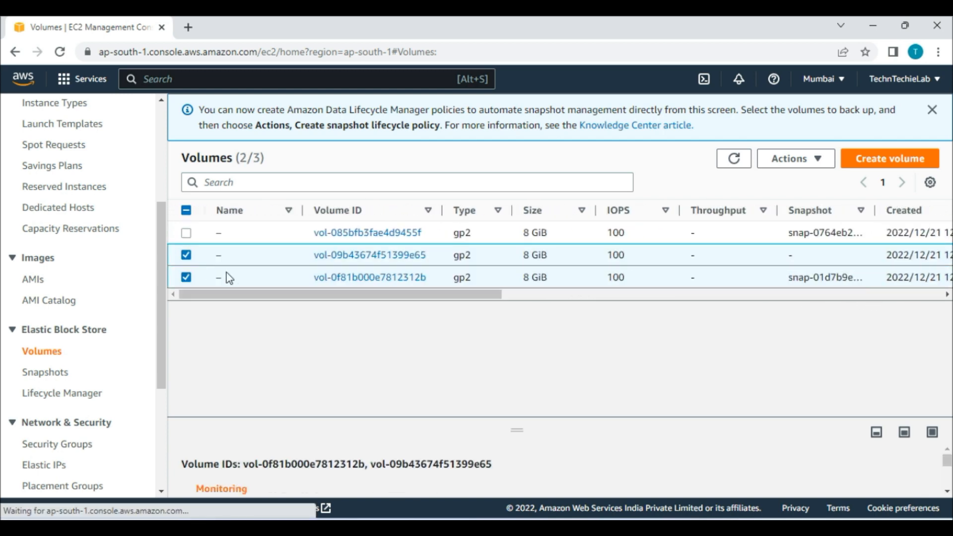
left_click_drag(300, 296, 470, 289)
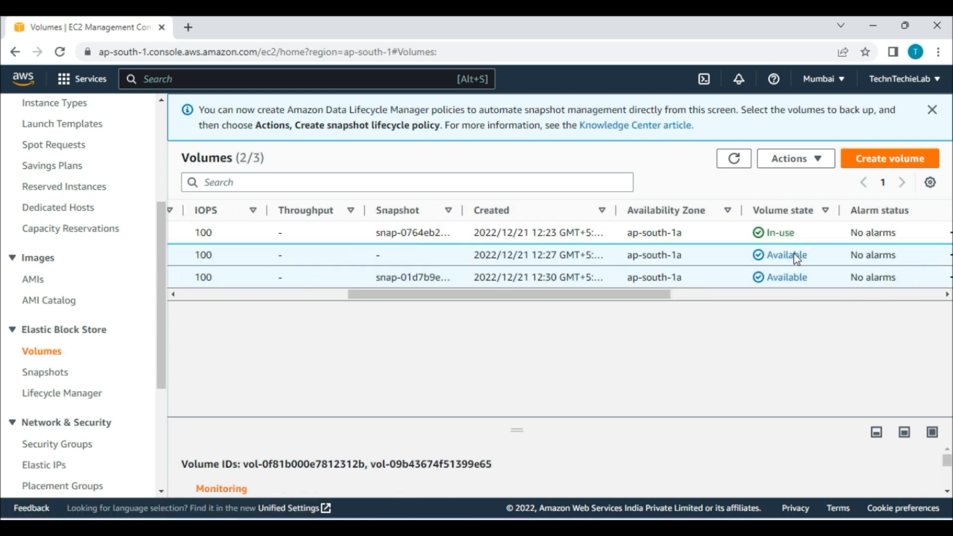
left_click(795, 158)
left_click(719, 246)
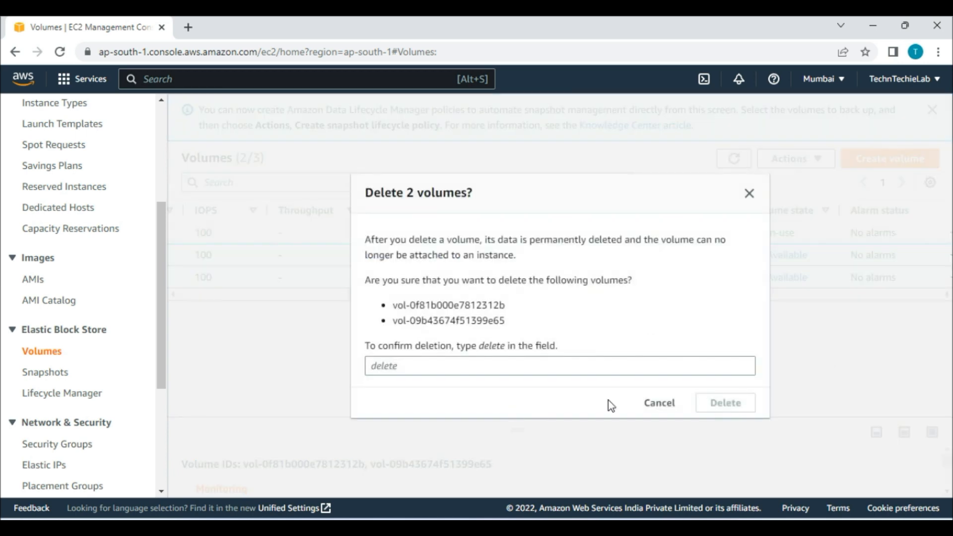
left_click(468, 371)
type("delete")
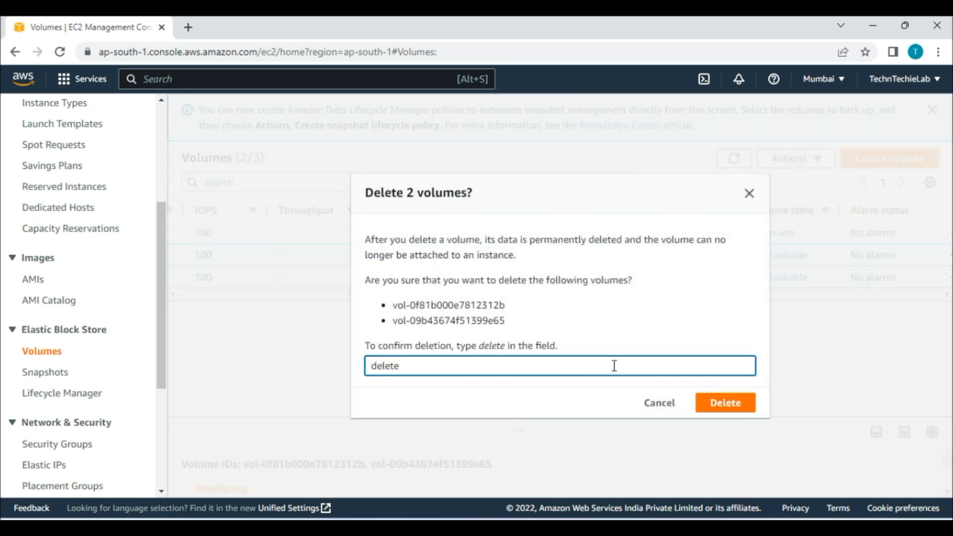
left_click(730, 404)
Delete both snapshots, First Snapshot and its unnamed copy, entering "delete" as confirmation.
left_click(45, 373)
left_click_drag(427, 223, 643, 229)
left_click_drag(752, 228, 536, 228)
left_click(187, 163)
left_click(789, 112)
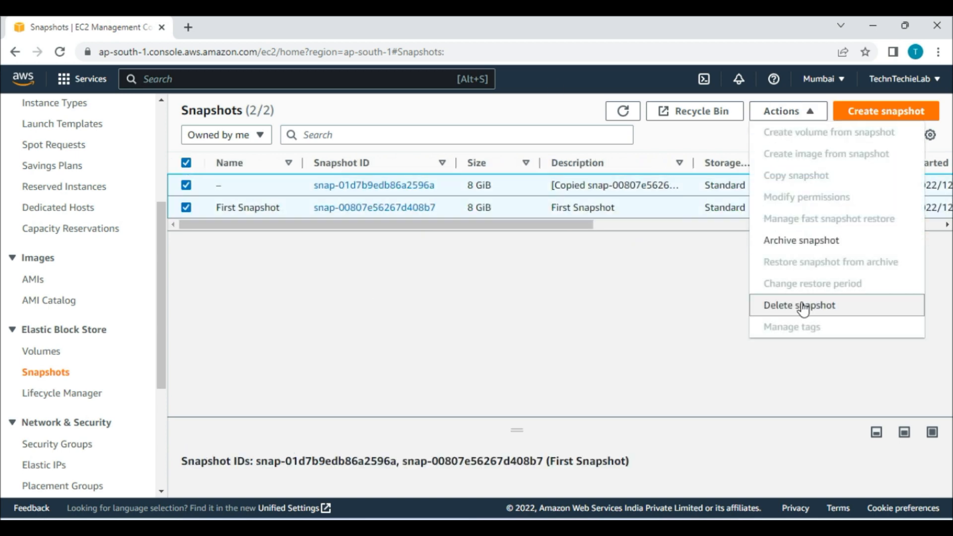
left_click(802, 307)
left_click(552, 346)
type("delete")
left_click(730, 388)
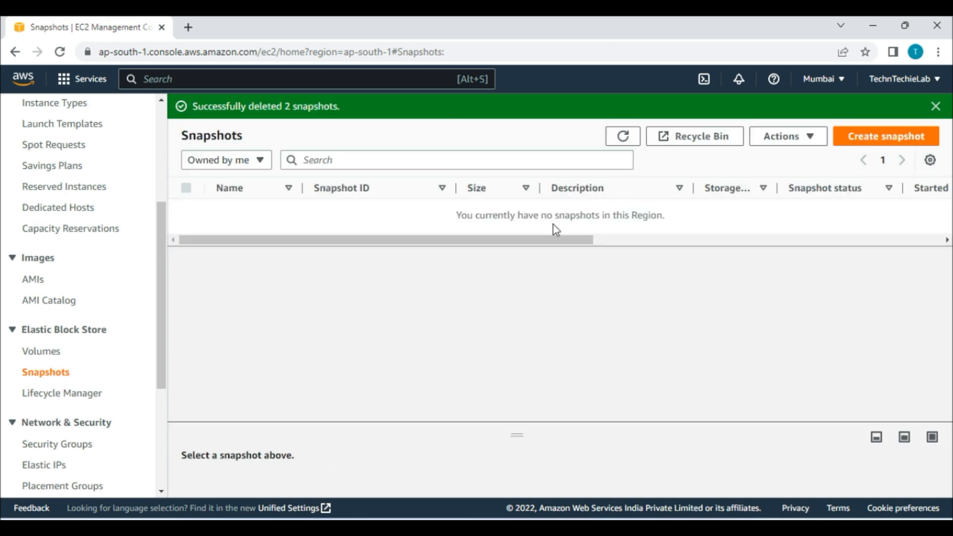
Check the remaining volume's state and attached instance, and refresh the instances list.
left_click(46, 358)
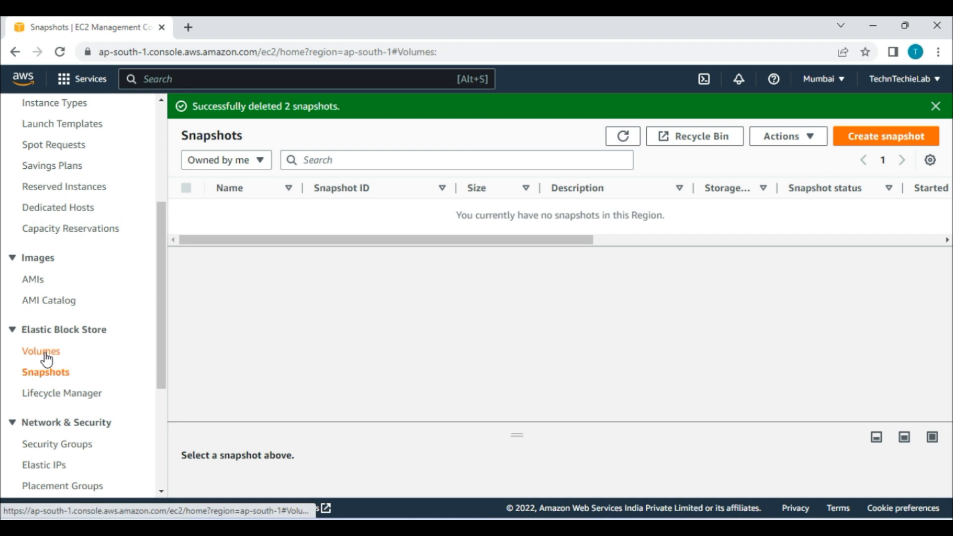
left_click_drag(470, 250, 705, 278)
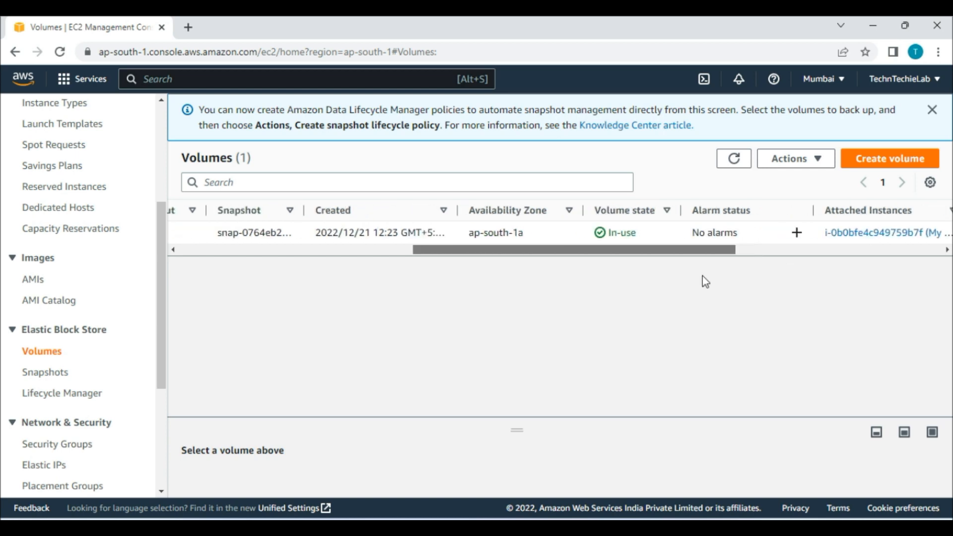
scroll(134, 378, "up", 4)
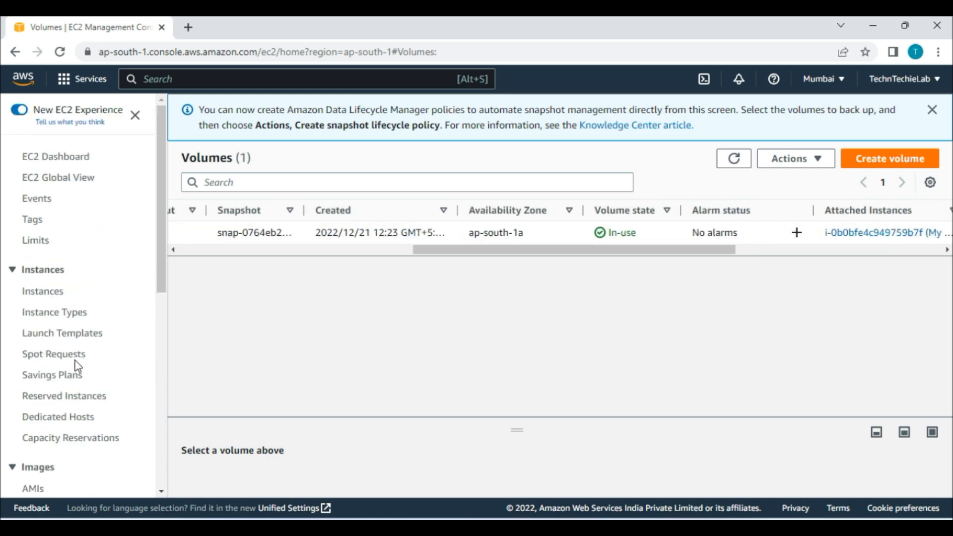
left_click(35, 293)
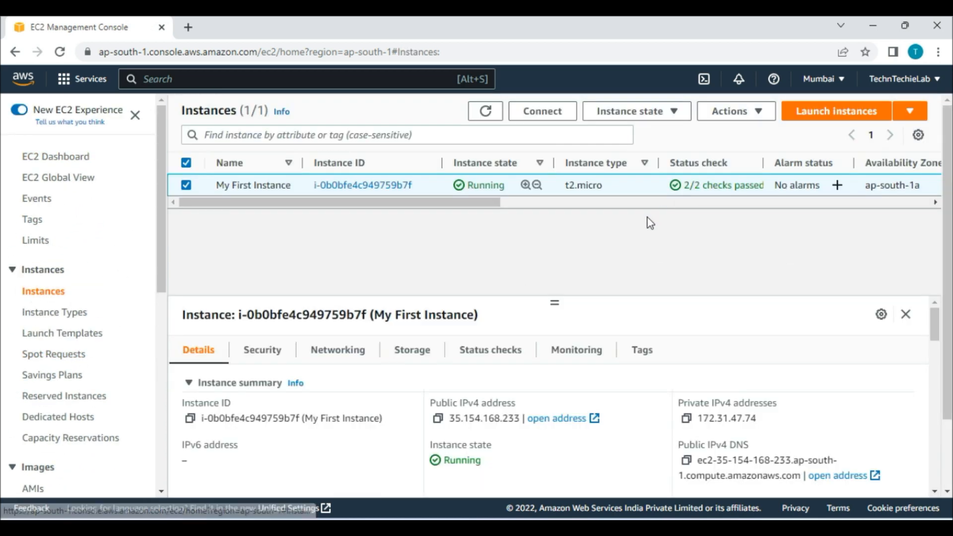
left_click(485, 111)
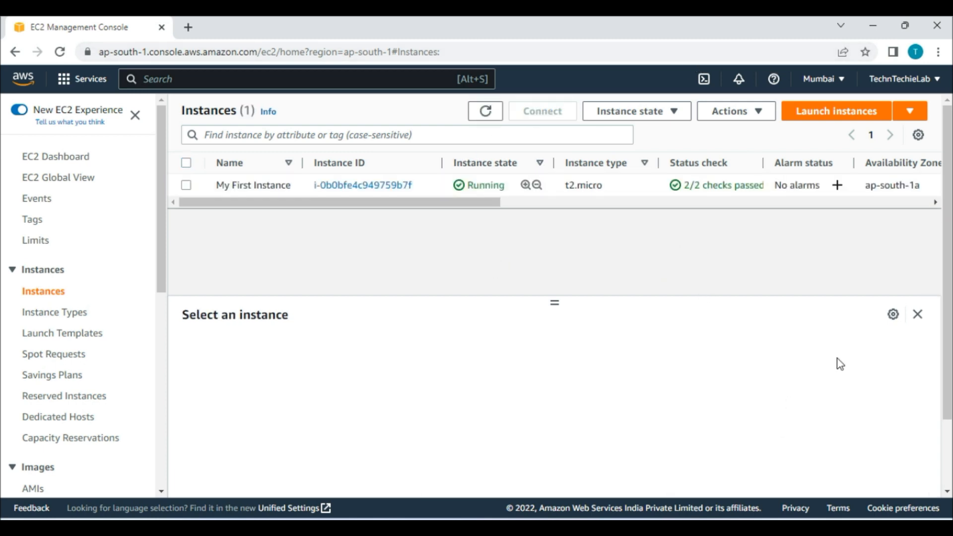